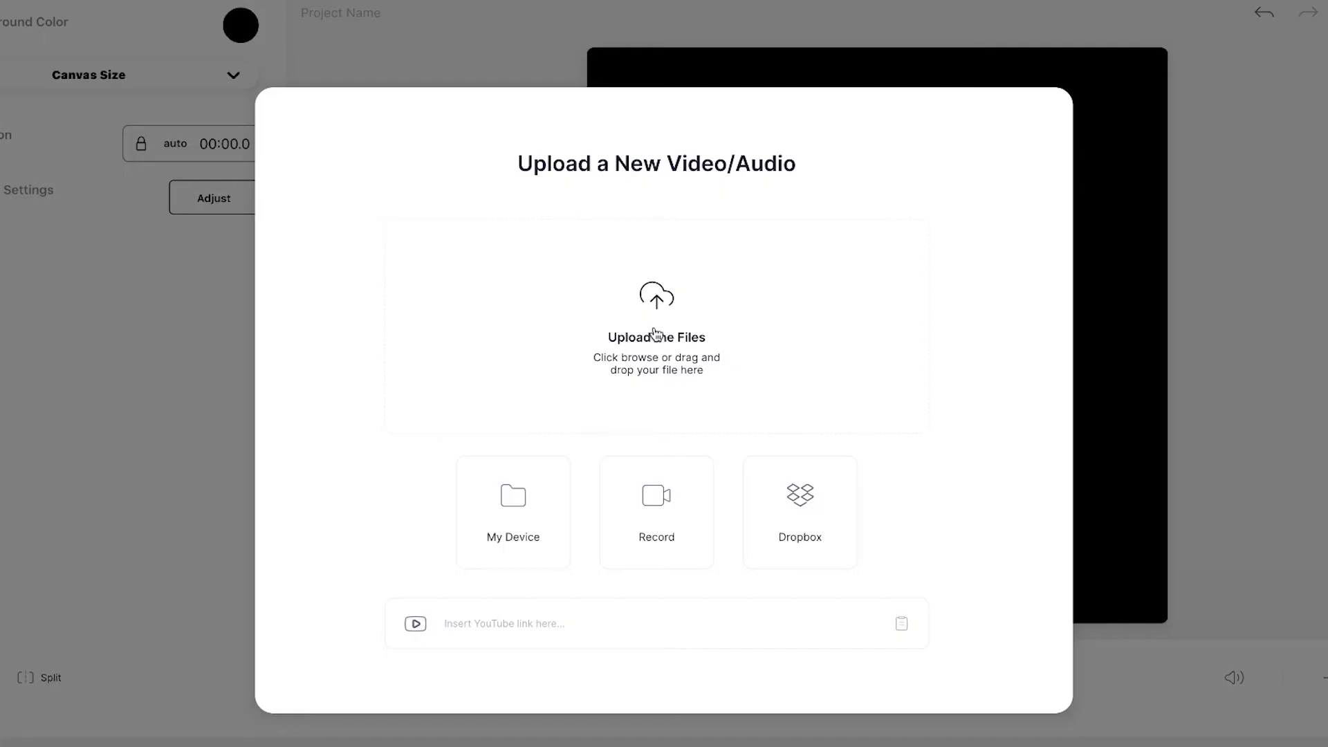
- Upload Skate GIF.gif from the Veed > Test Clips folder into the editor
click(696, 327)
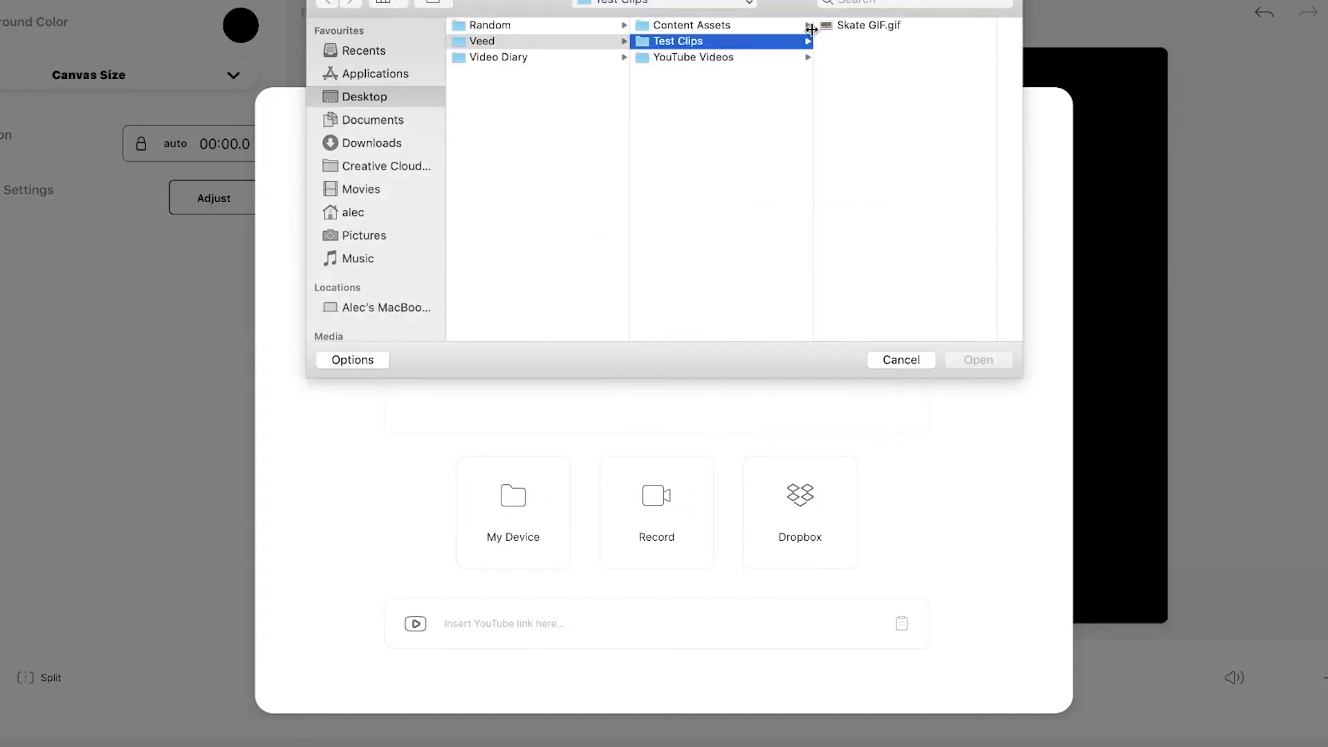
click(866, 25)
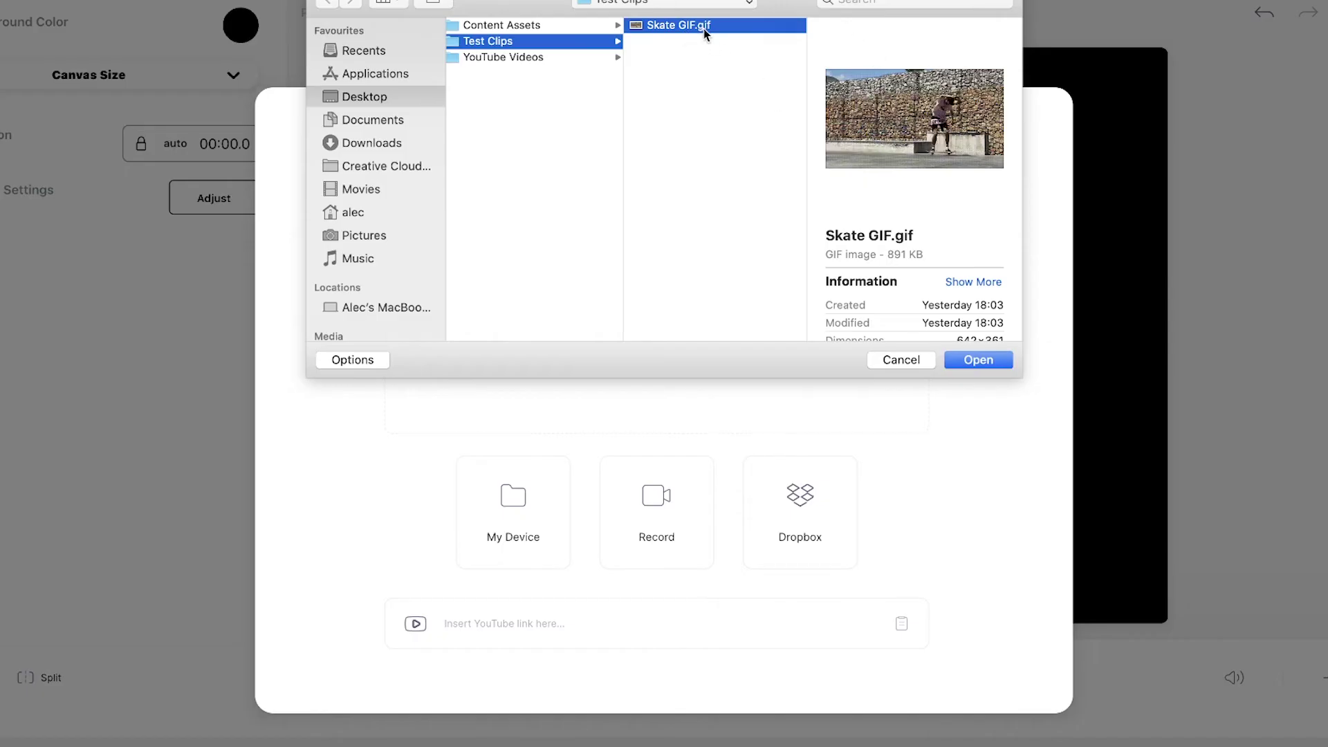
click(978, 360)
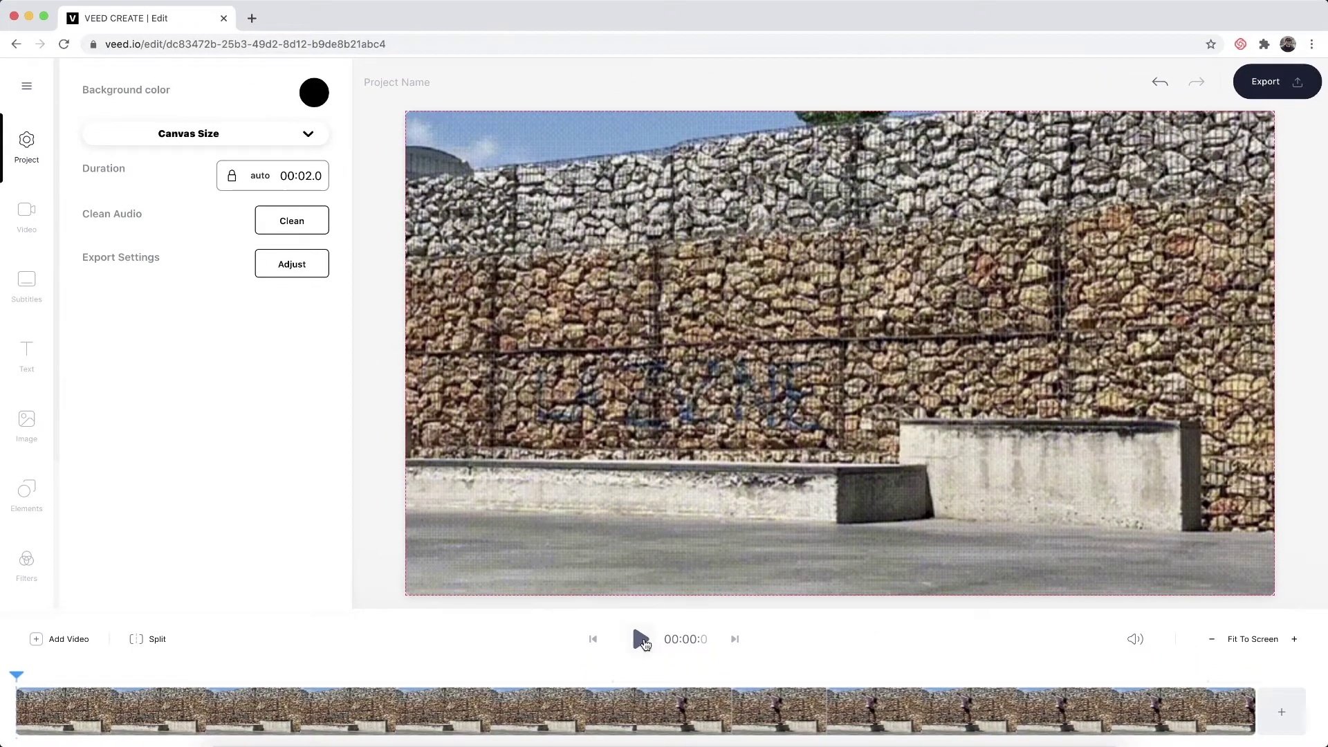
- Preview the skate clip, set the canvas size to Square (1:1), and replay it
click(645, 639)
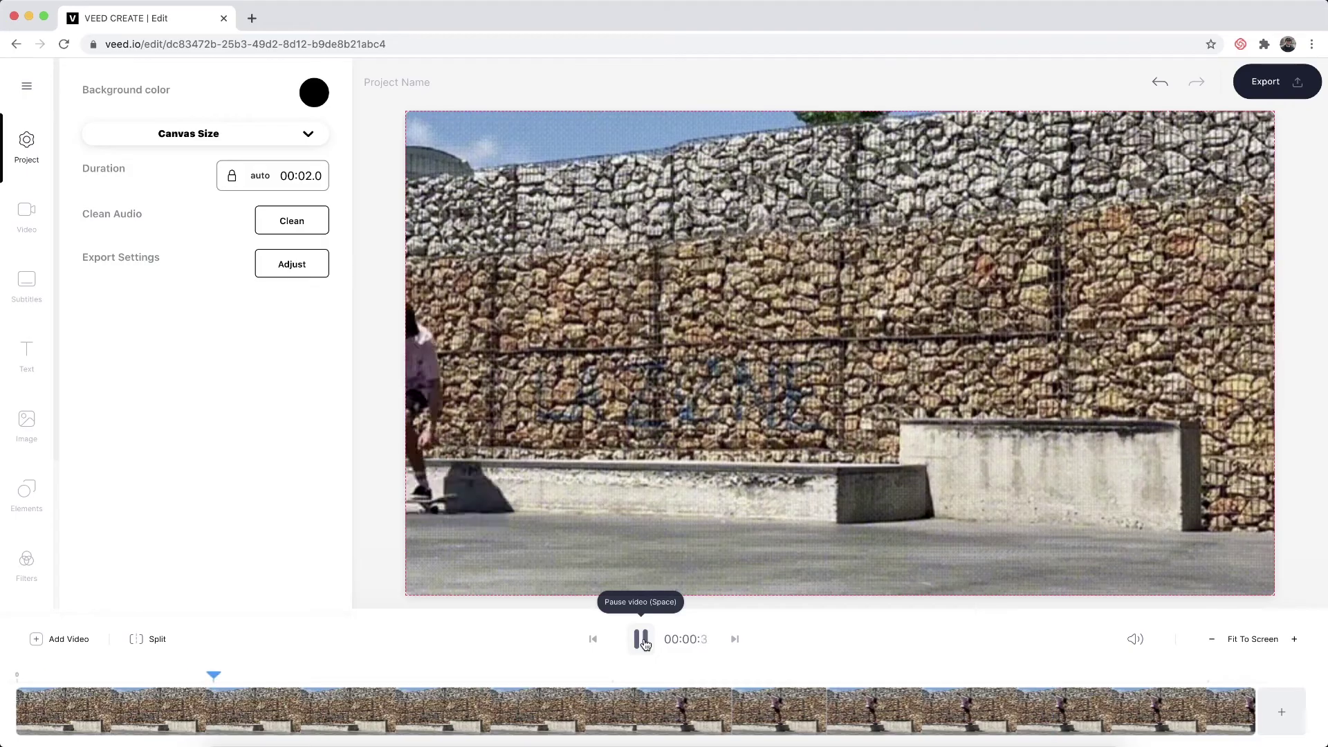
click(645, 643)
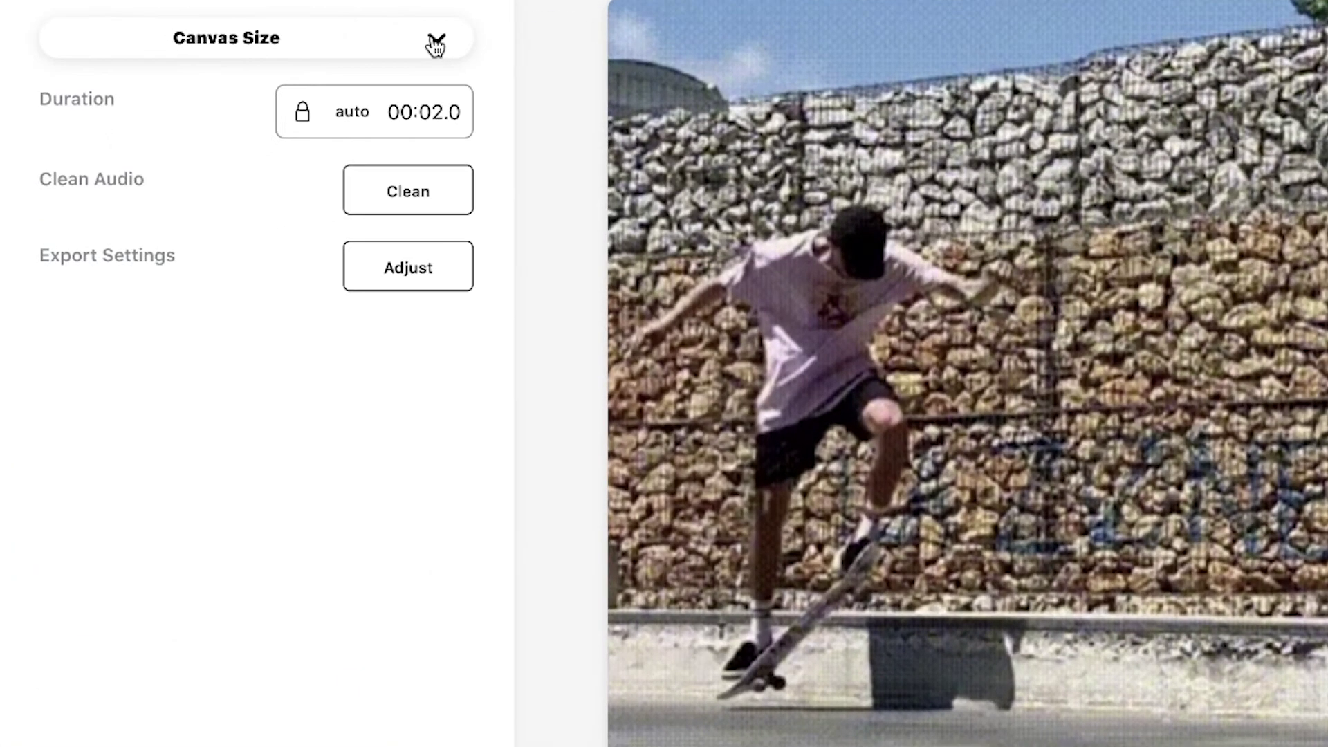
click(308, 133)
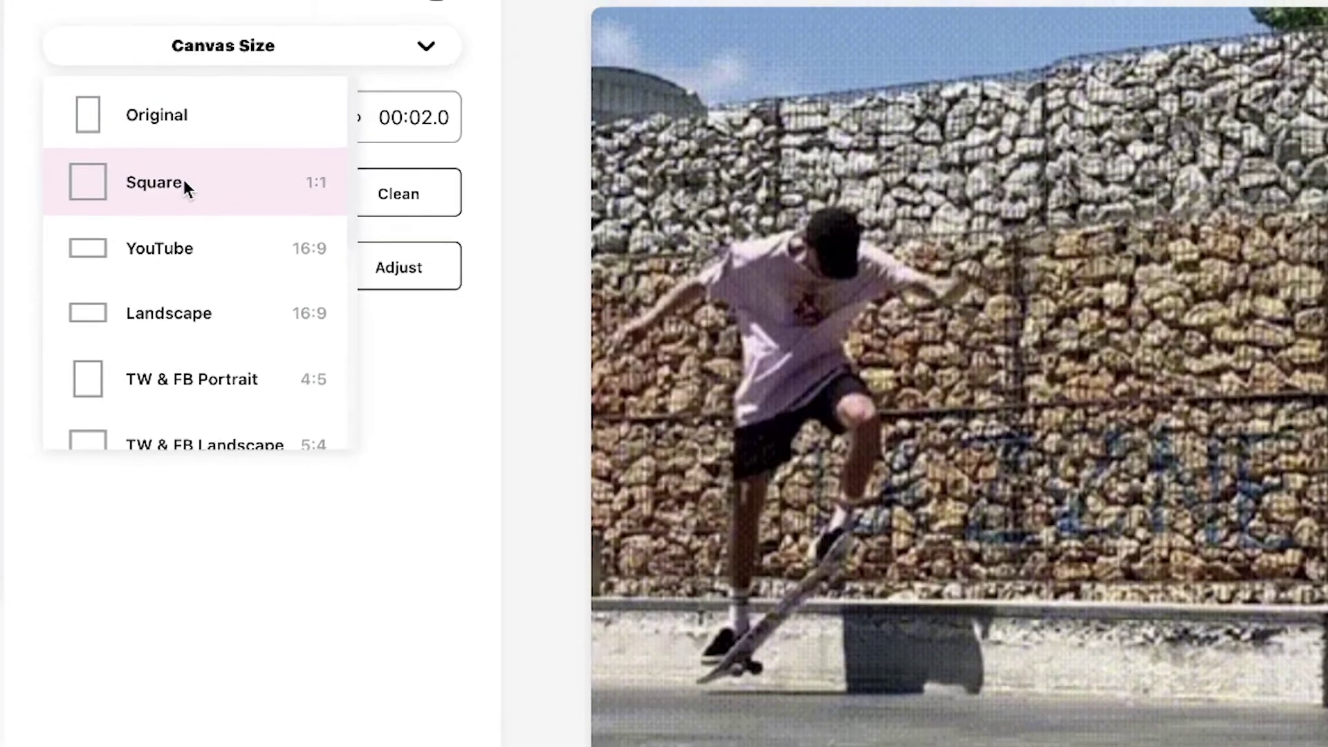
click(184, 180)
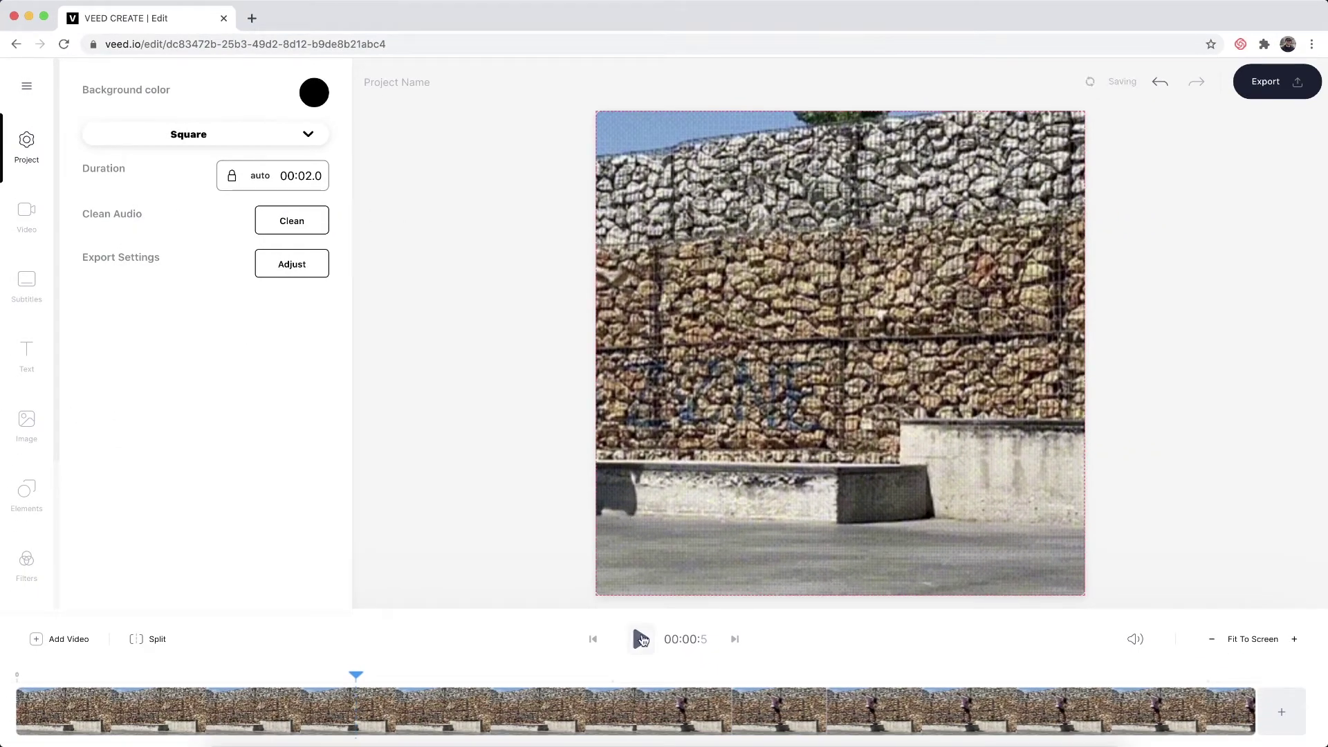
click(642, 639)
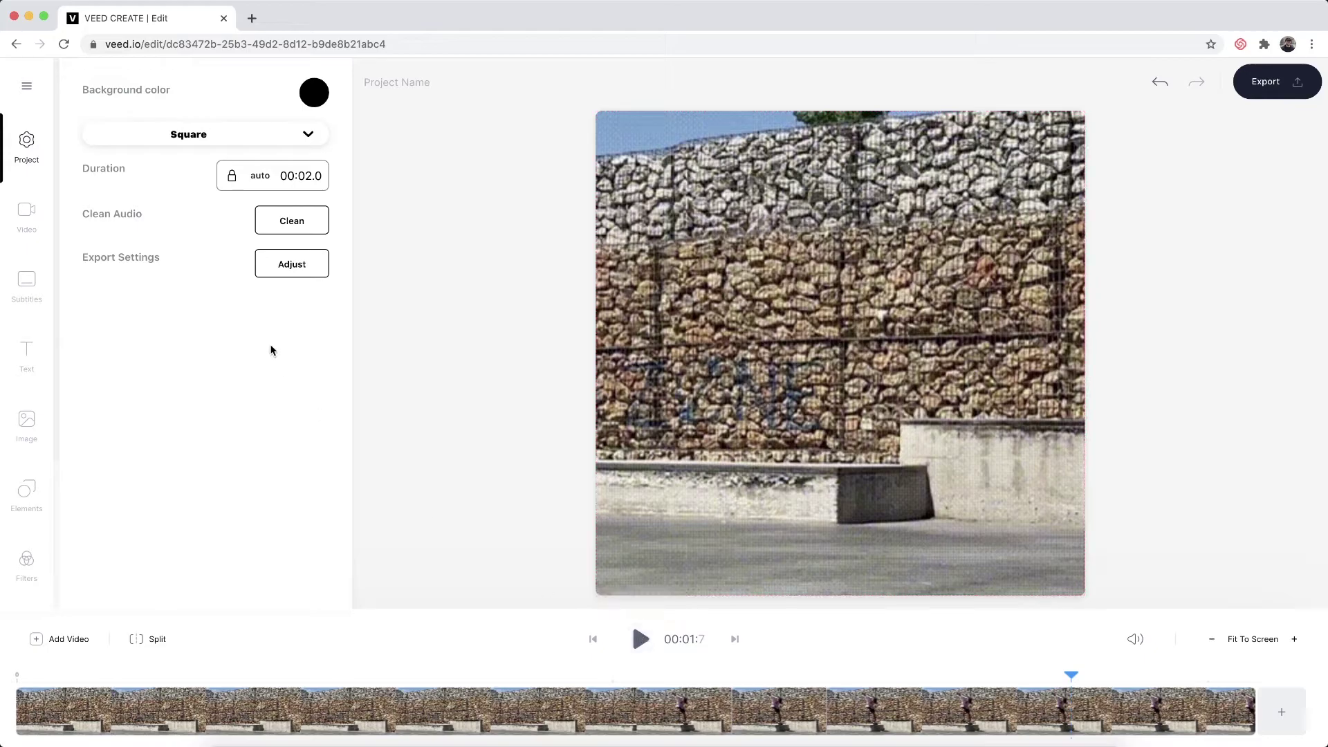
- Add a new text caption reading SKATEBOARDING
click(26, 353)
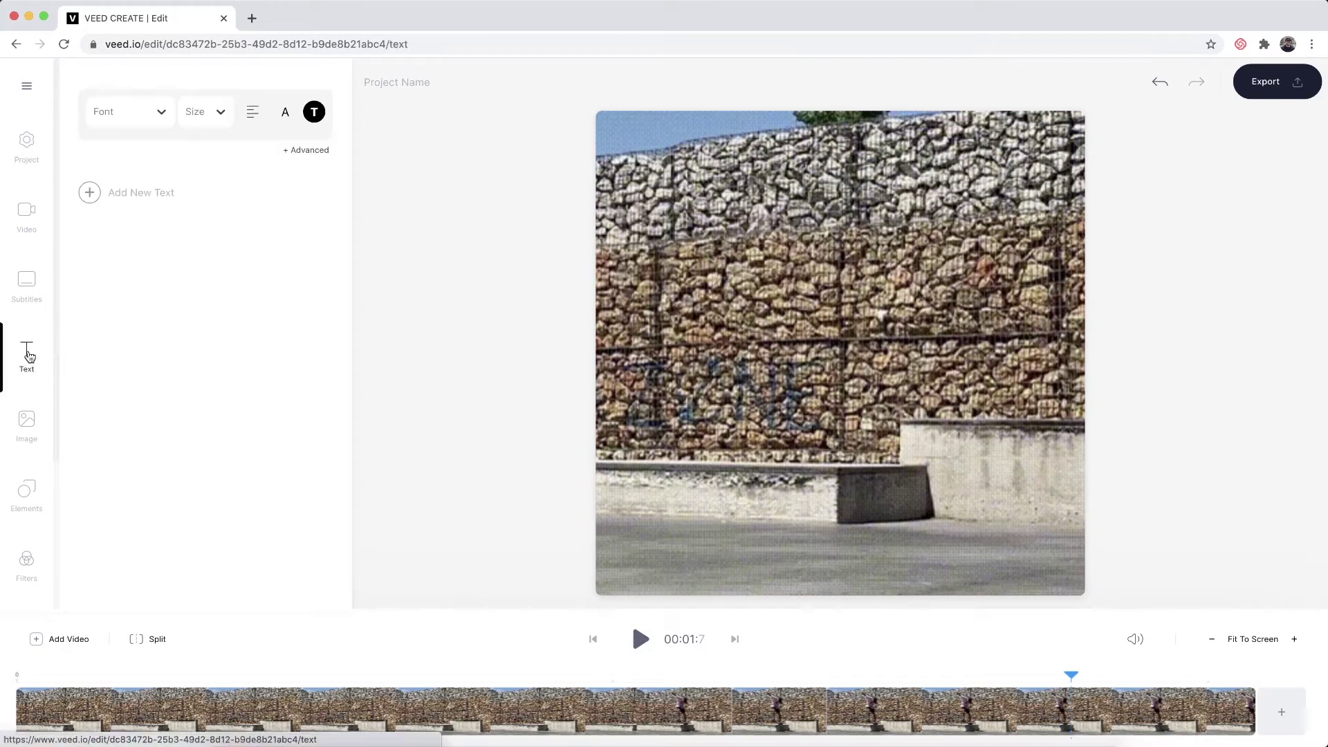
click(139, 194)
click(182, 204)
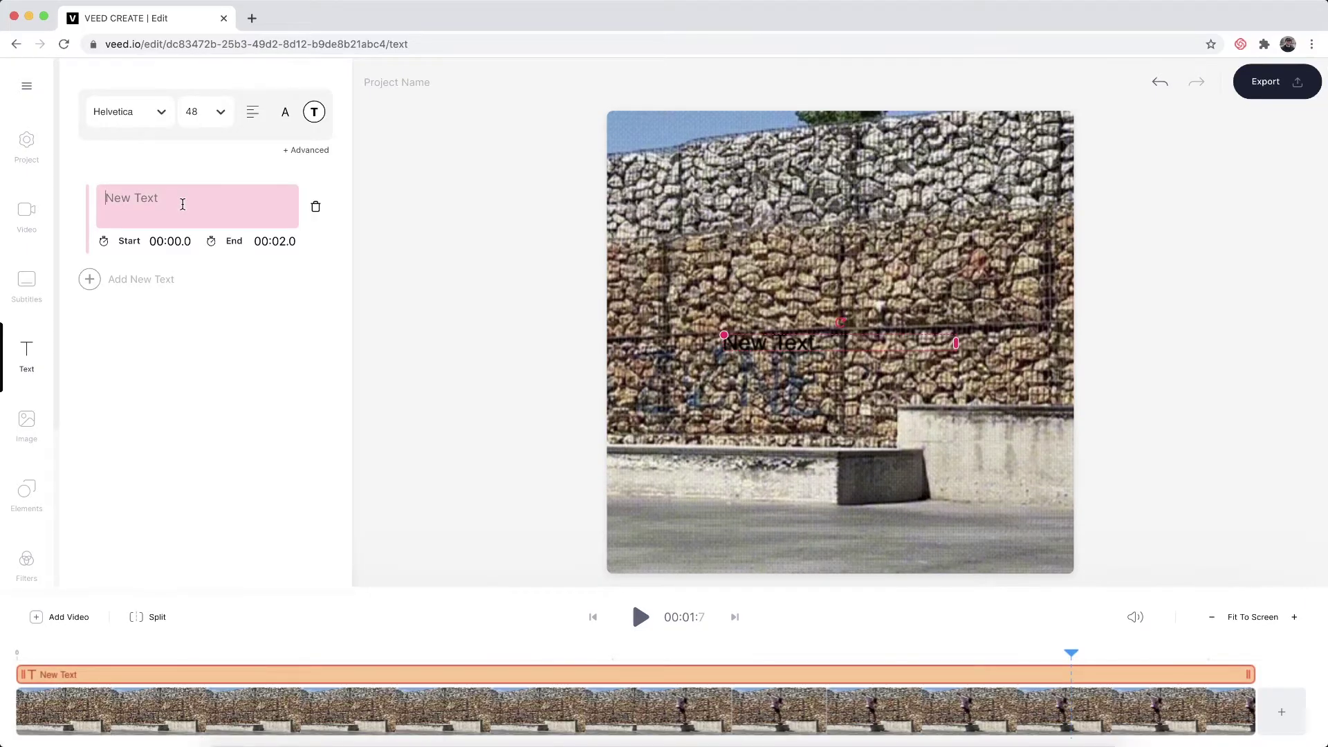
text(SKATEBOARDING)
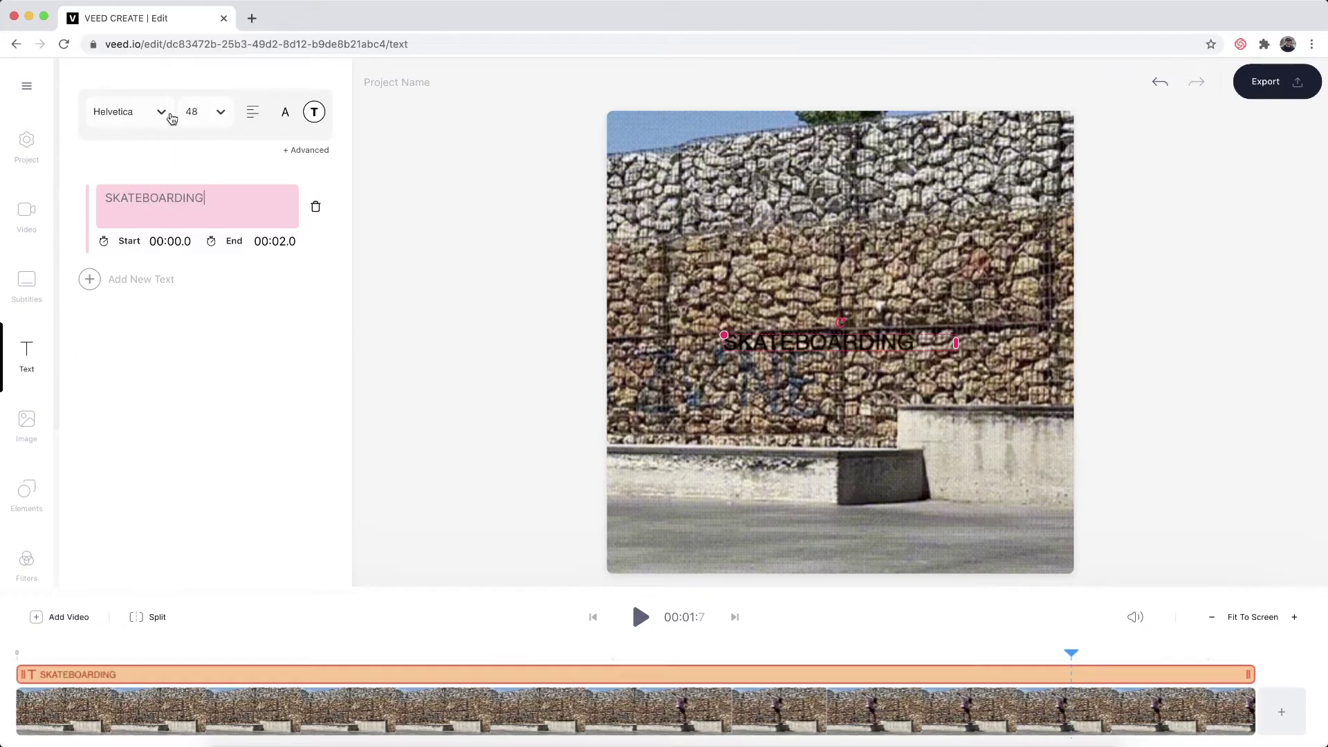
- Style the caption in white Anton lettering with the Drop shadow style
click(172, 118)
click(104, 284)
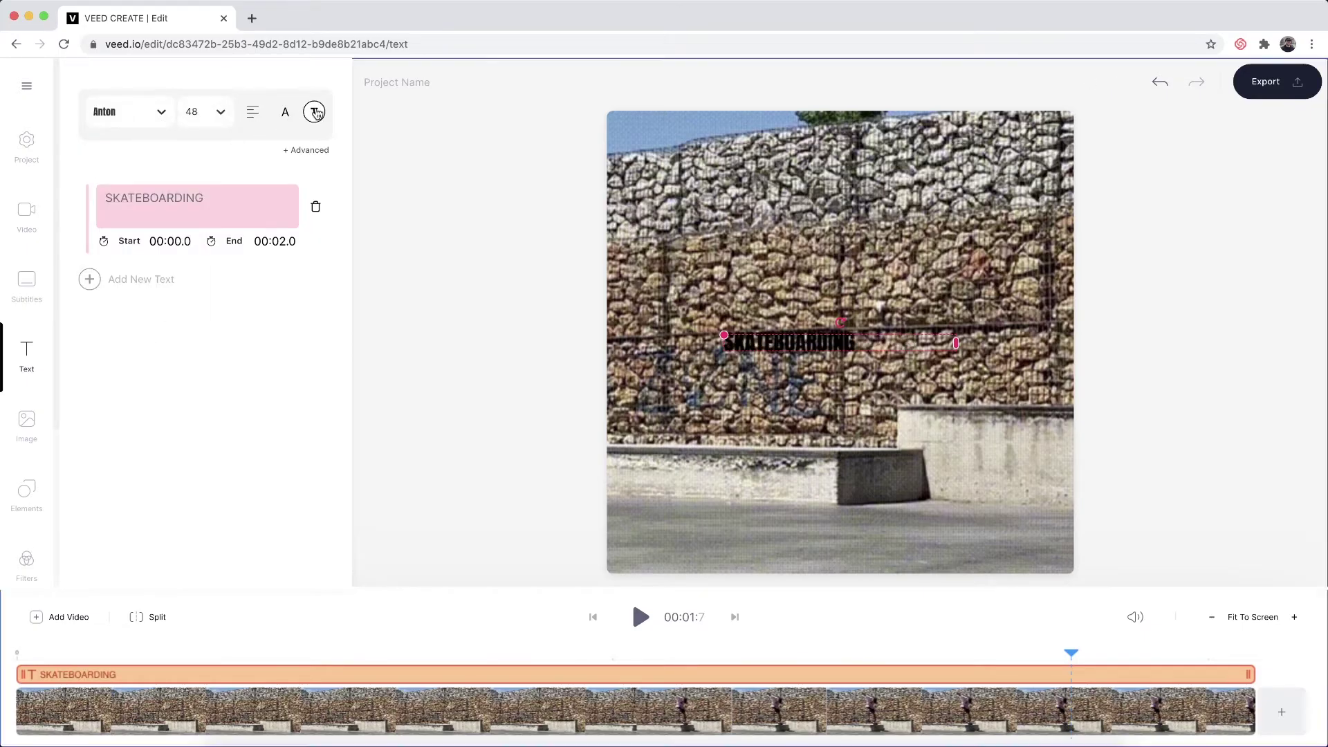
click(314, 112)
click(277, 280)
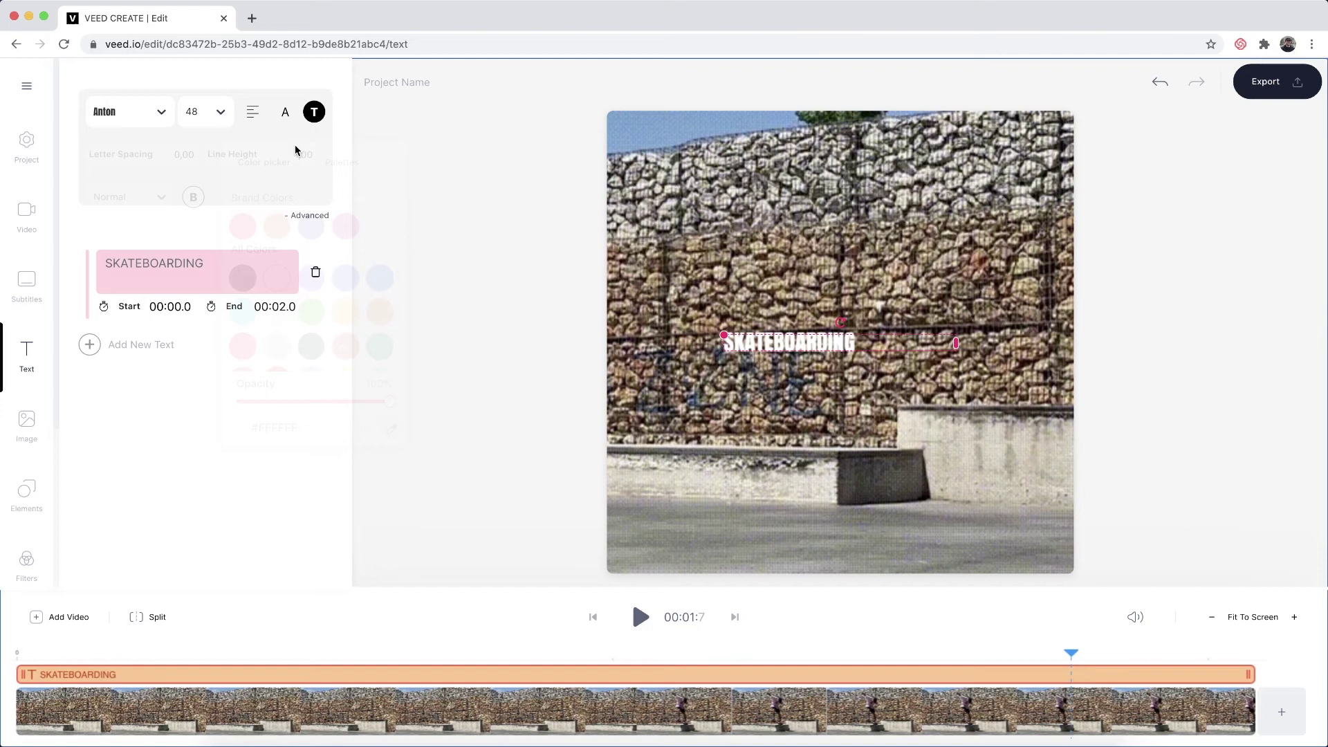
click(161, 197)
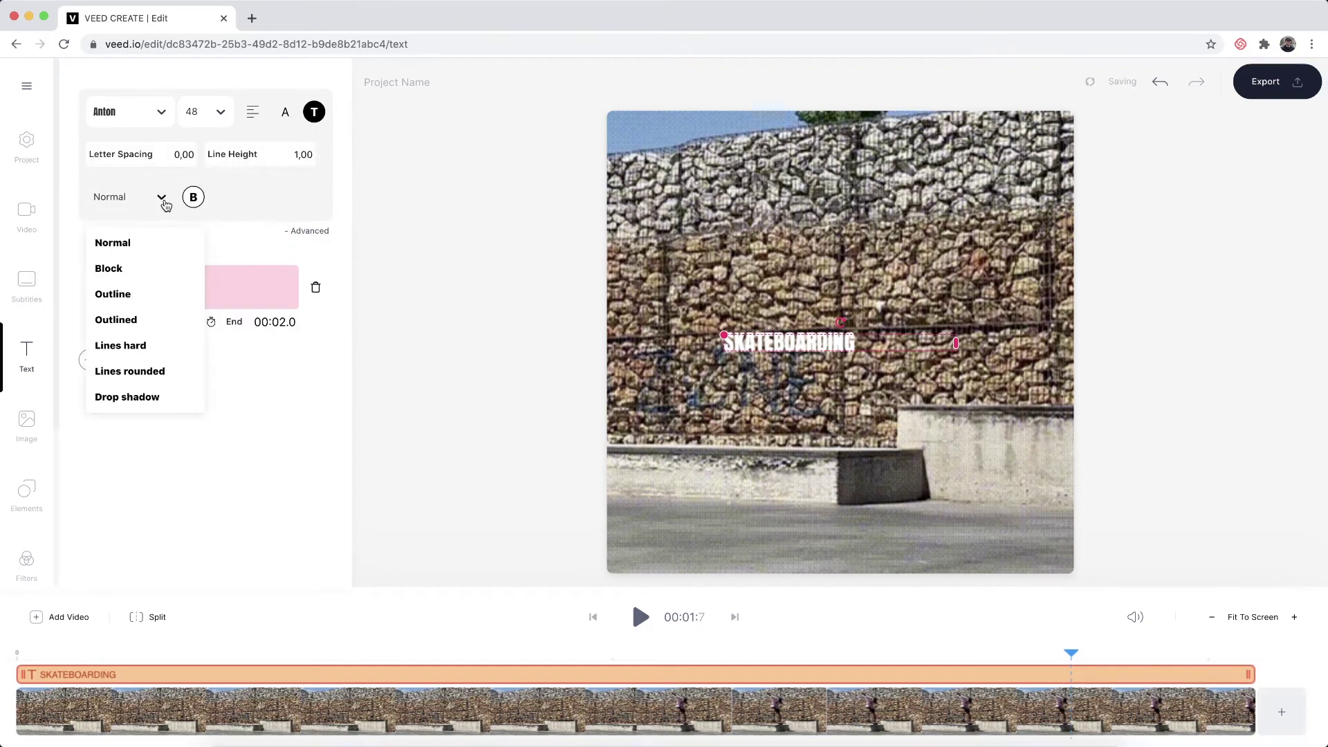
click(126, 396)
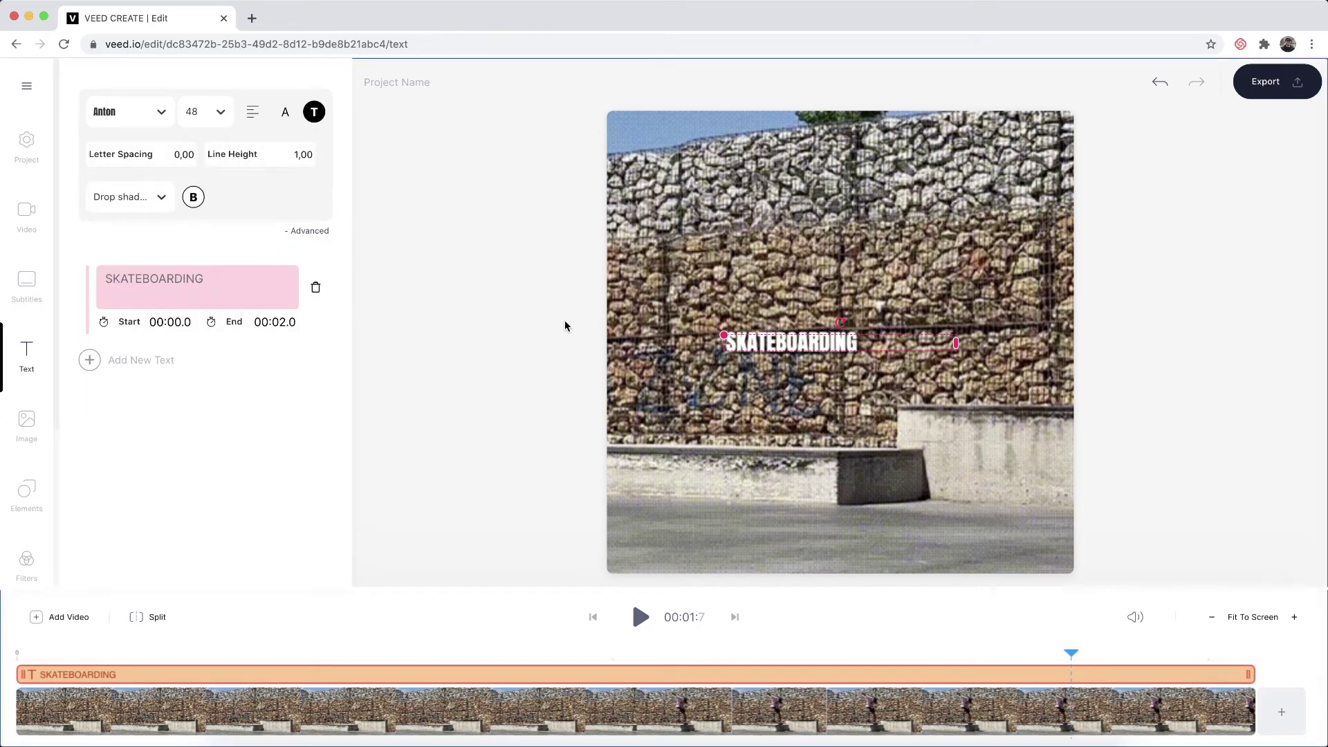
- Move the caption bottom-left, set size 96, widen it to one line, and preview
mouse_move(790, 340)
mouse_down()
mouse_move(702, 428)
mouse_move(712, 532)
mouse_move(695, 541)
mouse_up()
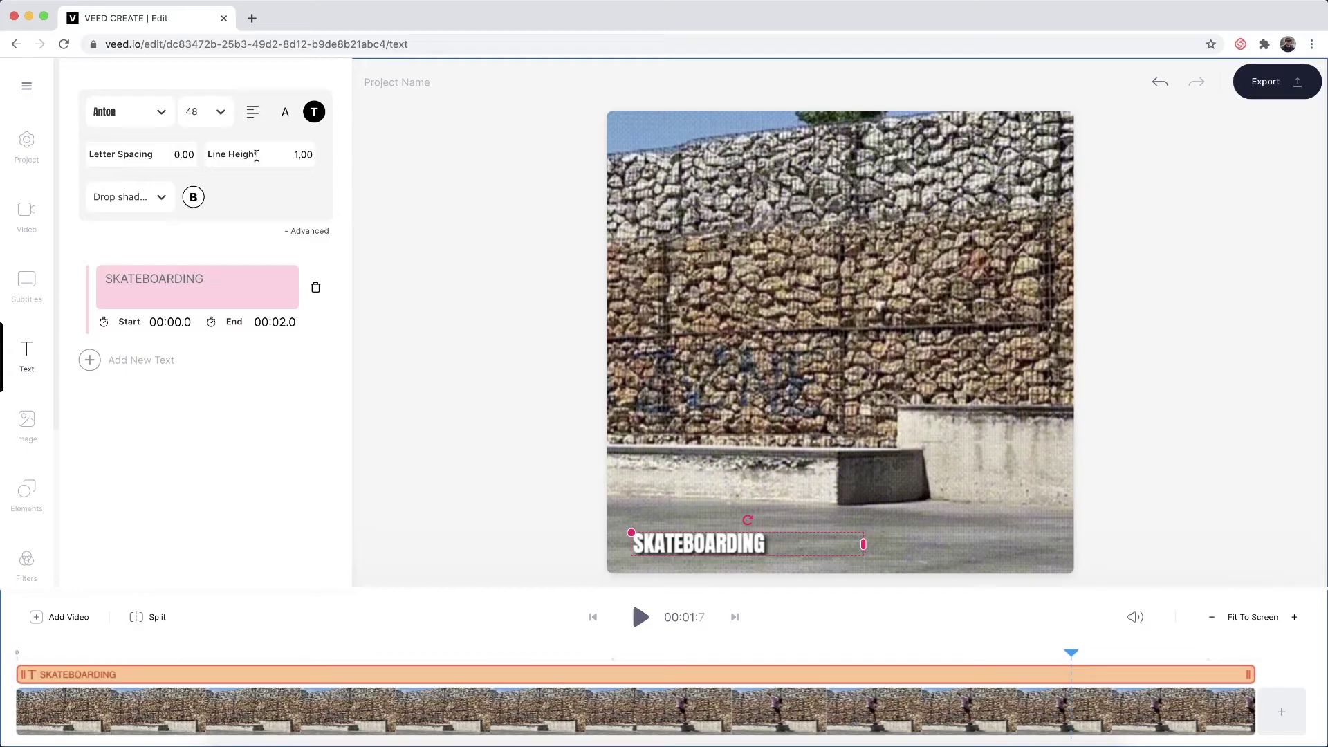
click(220, 113)
click(206, 329)
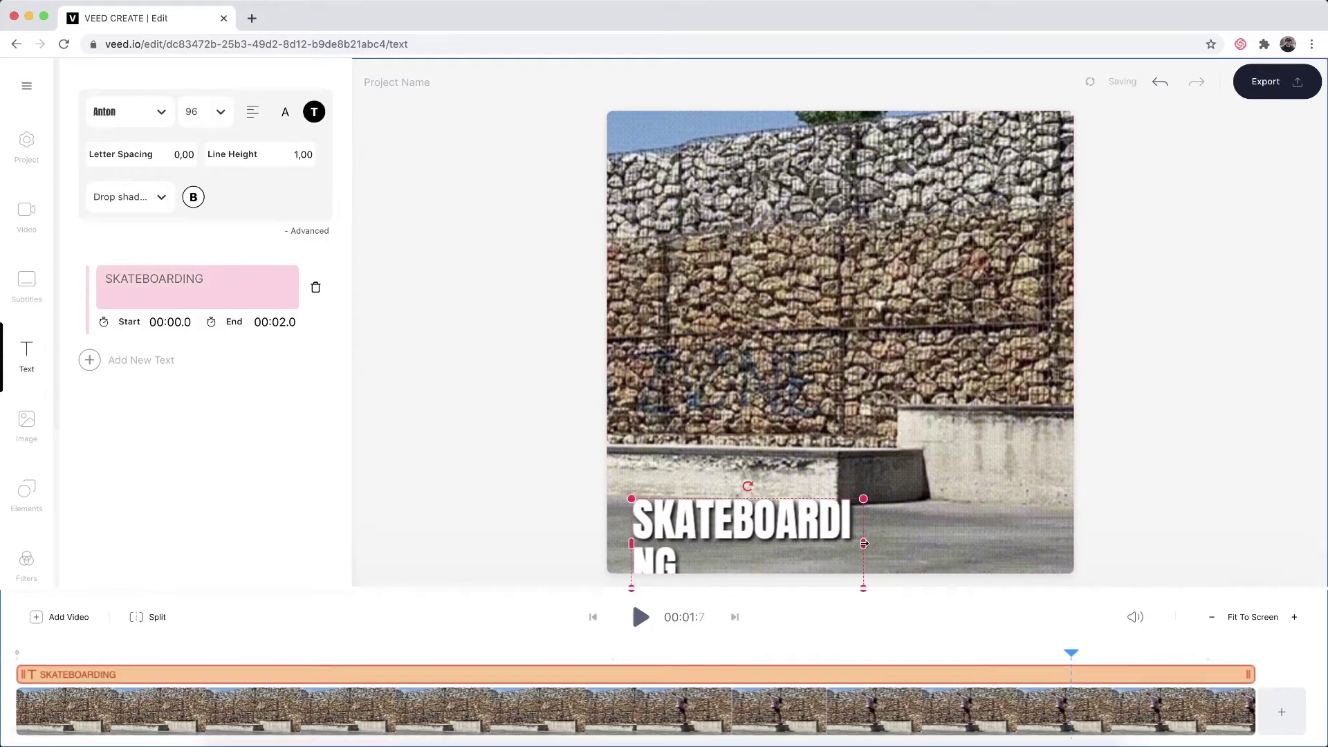
mouse_move(865, 542)
mouse_down()
mouse_move(930, 535)
mouse_move(834, 552)
mouse_up()
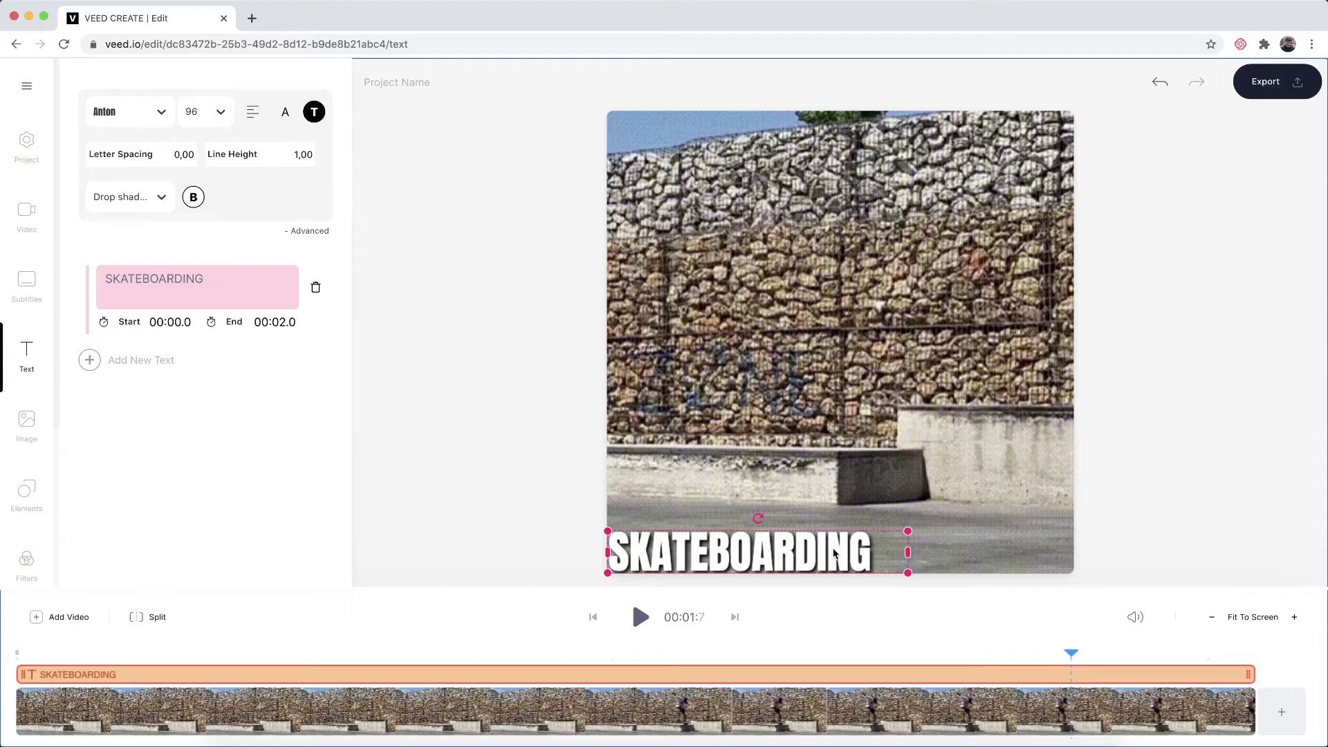
click(526, 475)
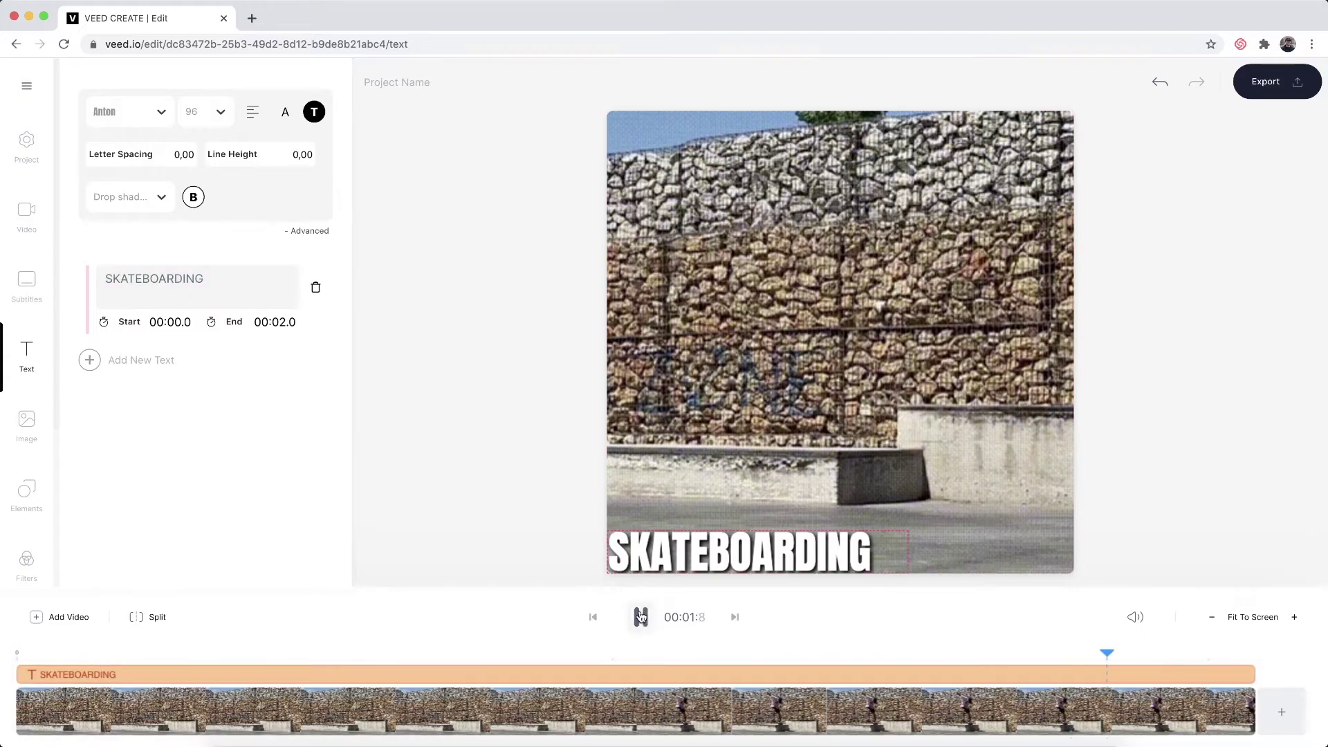
click(640, 617)
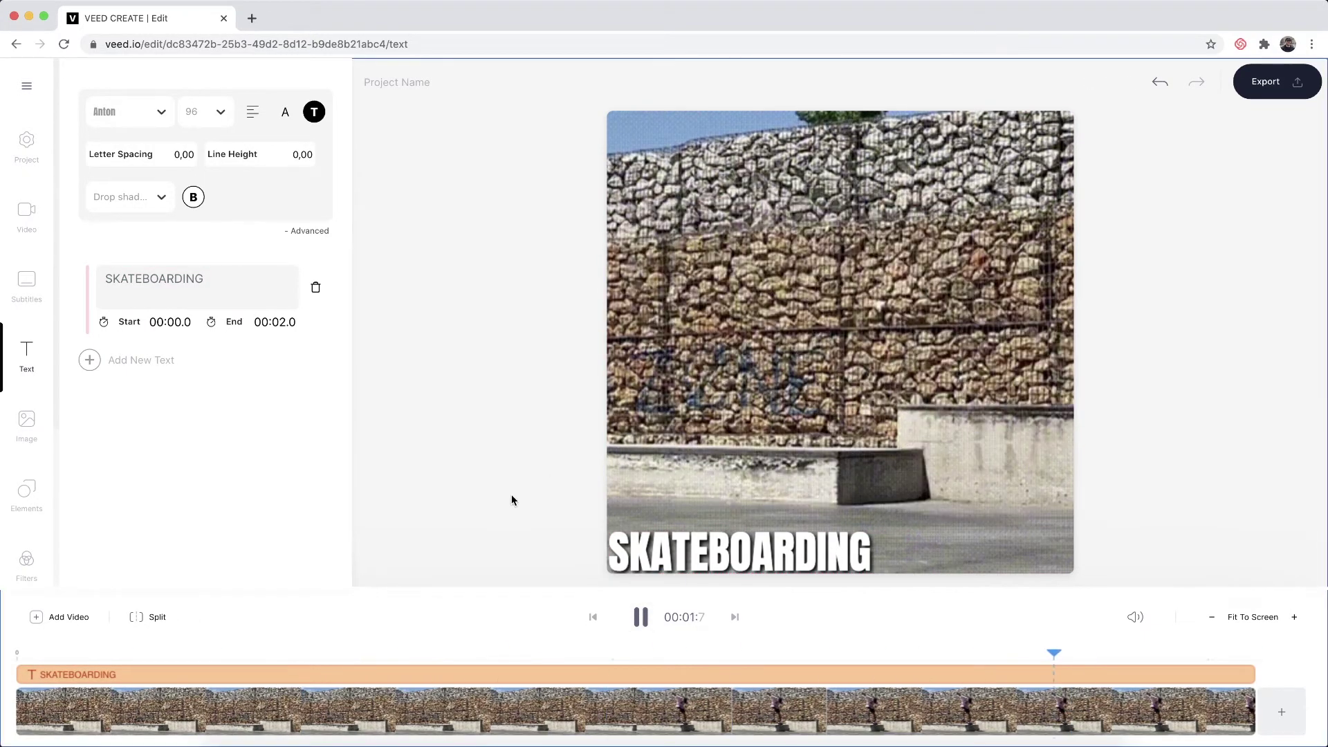
click(633, 617)
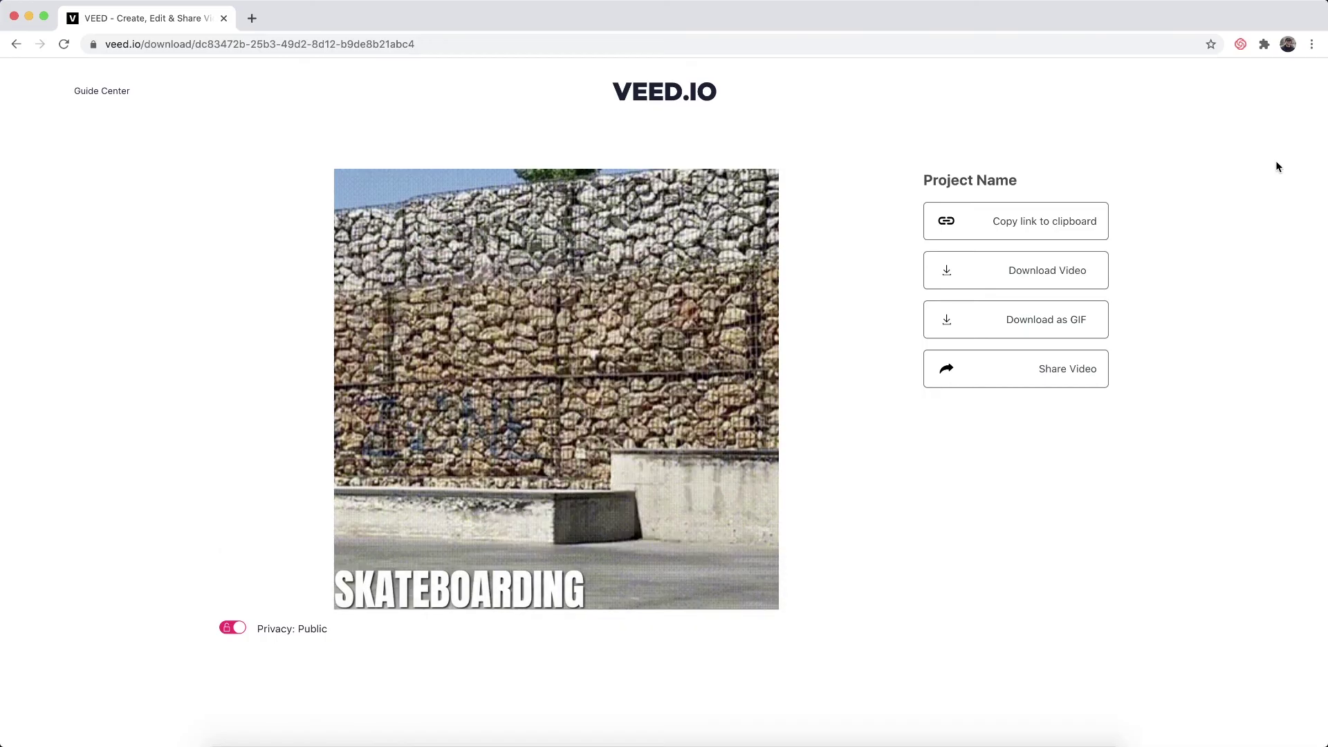
- Download the exported captioned video as an MP4
click(1008, 285)
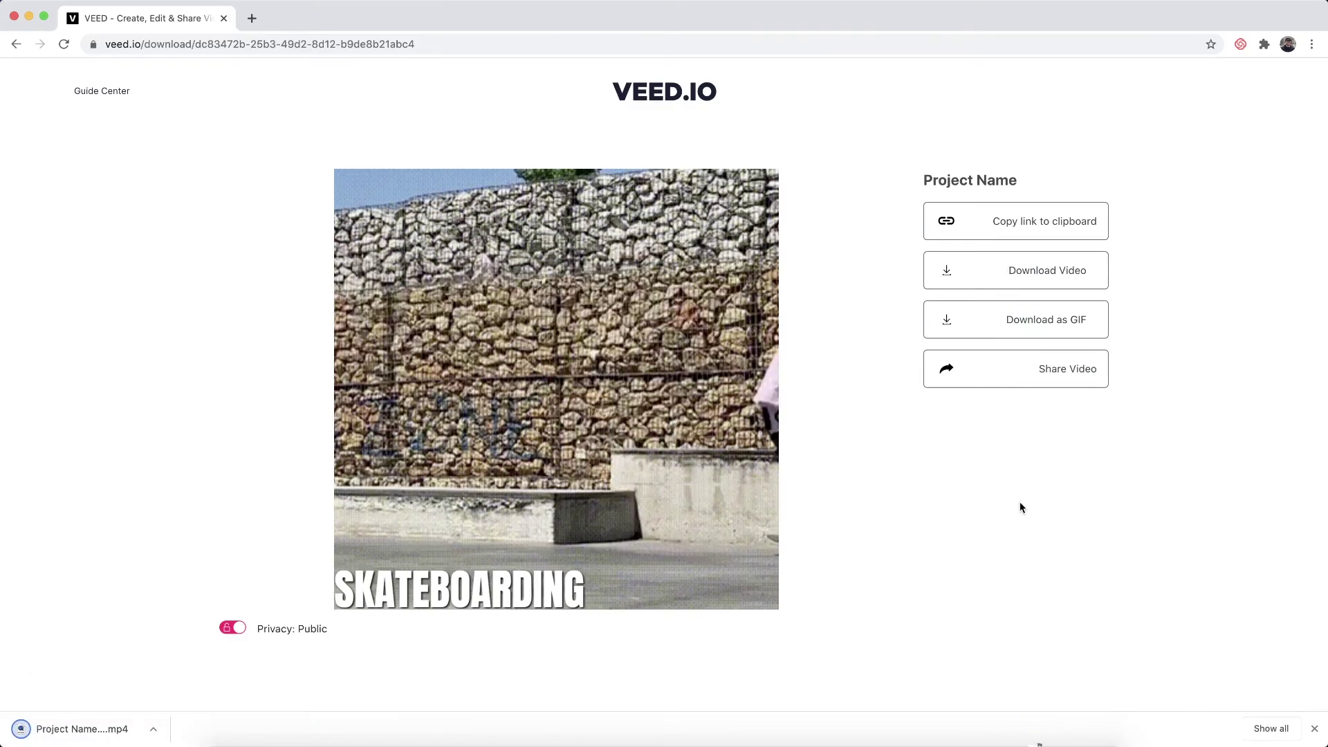
- Open the downloaded MP4 from Chrome's download shelf in QuickTime Player and play it
click(86, 733)
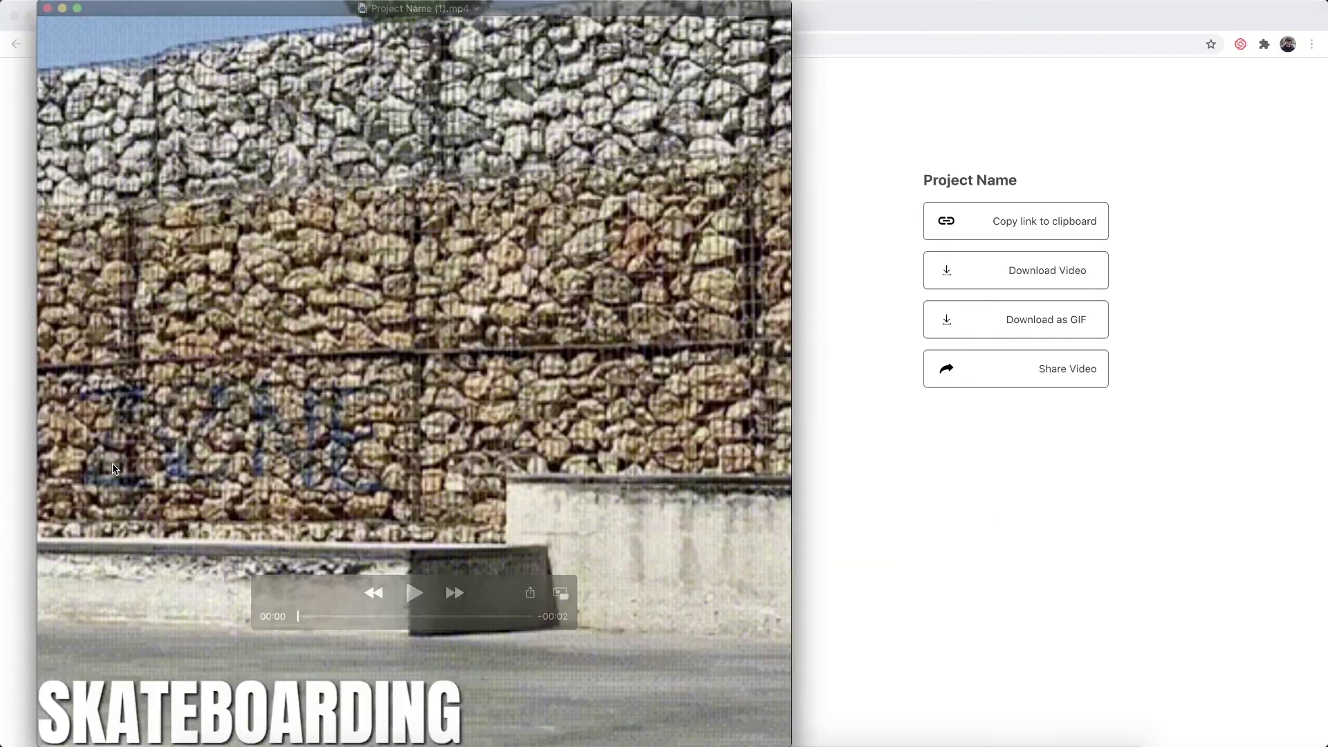
click(413, 594)
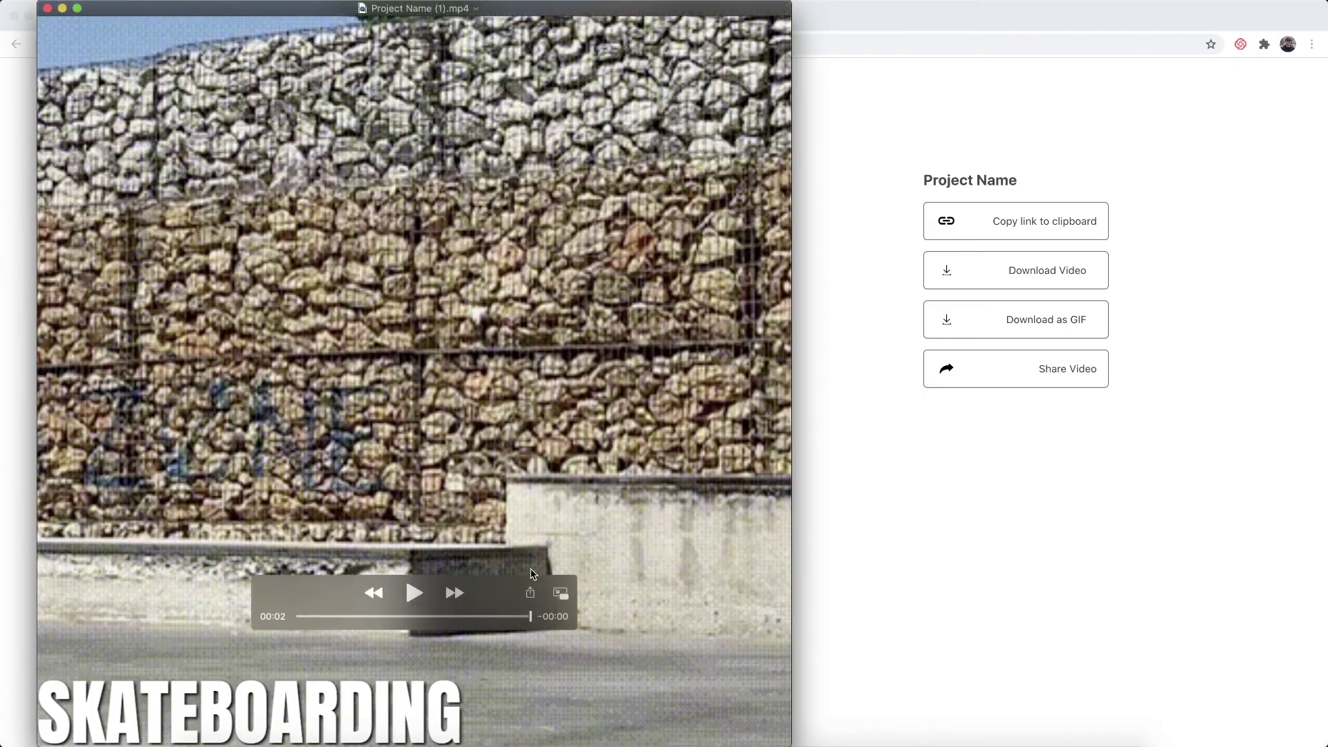
- Close the QuickTime Player window to return to VEED's download page
click(48, 9)
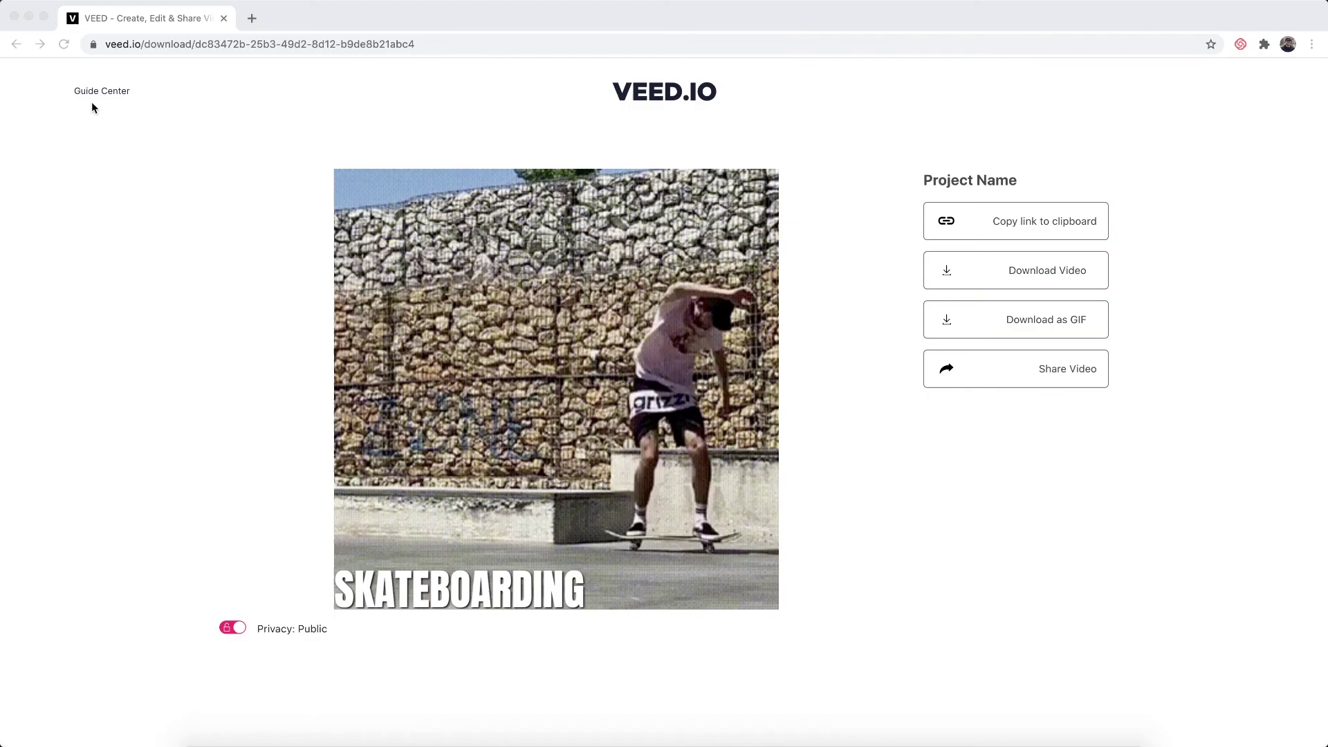